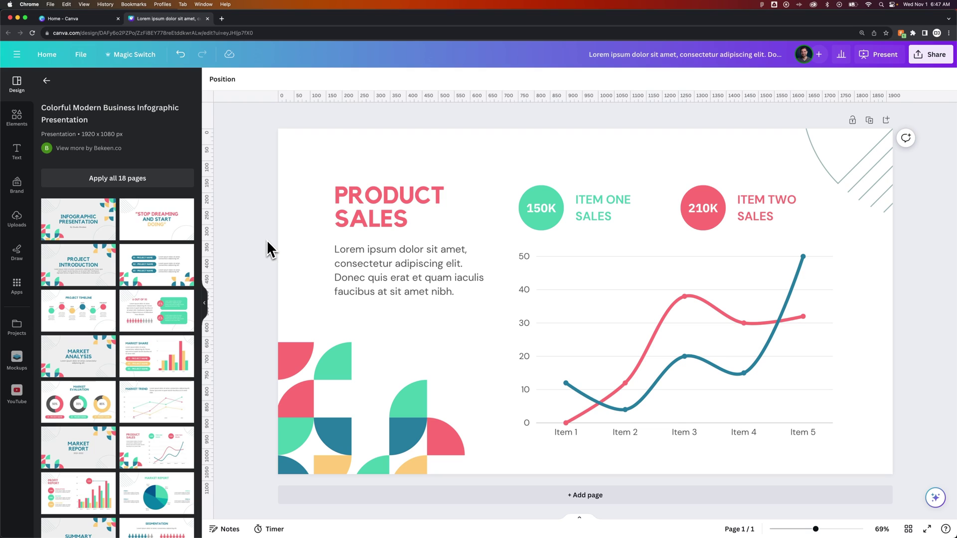
Select the PRODUCT SALES heading text box on the Product Sales slide.
{"action": "left_click", "coordinate": [379, 195]}
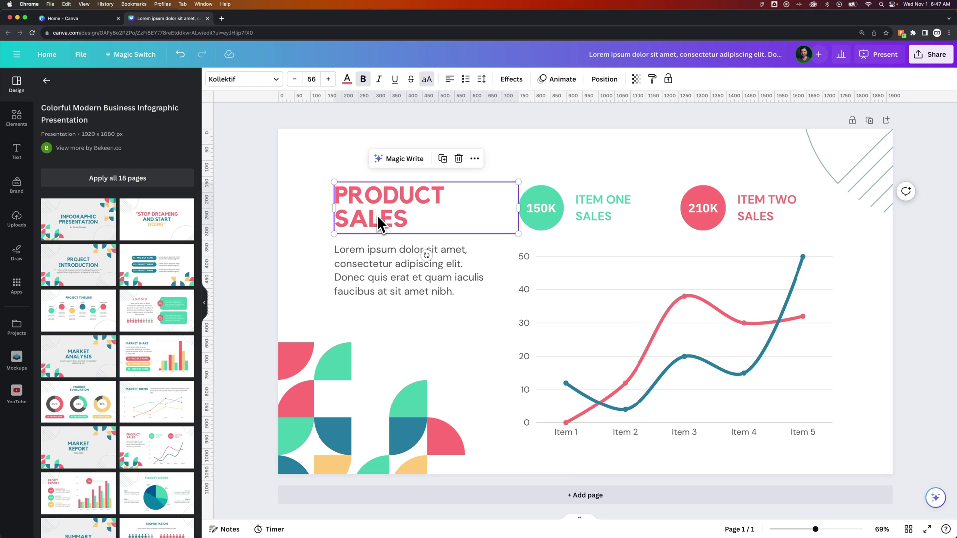
Give PRODUCT SALES a Background effect with spread 49, full opacity and the yellow document colour.
{"action": "double_click", "coordinate": [386, 204]}
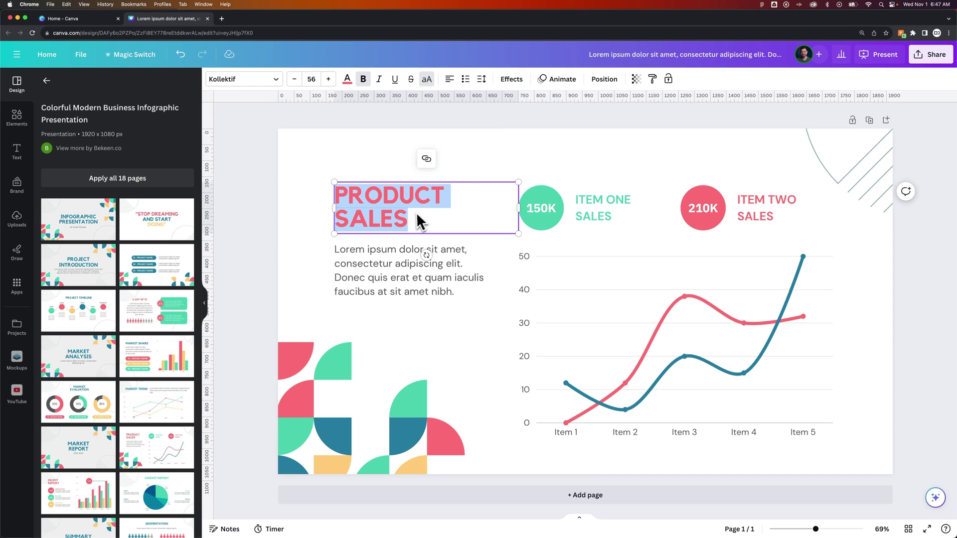
{"action": "left_click", "coordinate": [517, 81]}
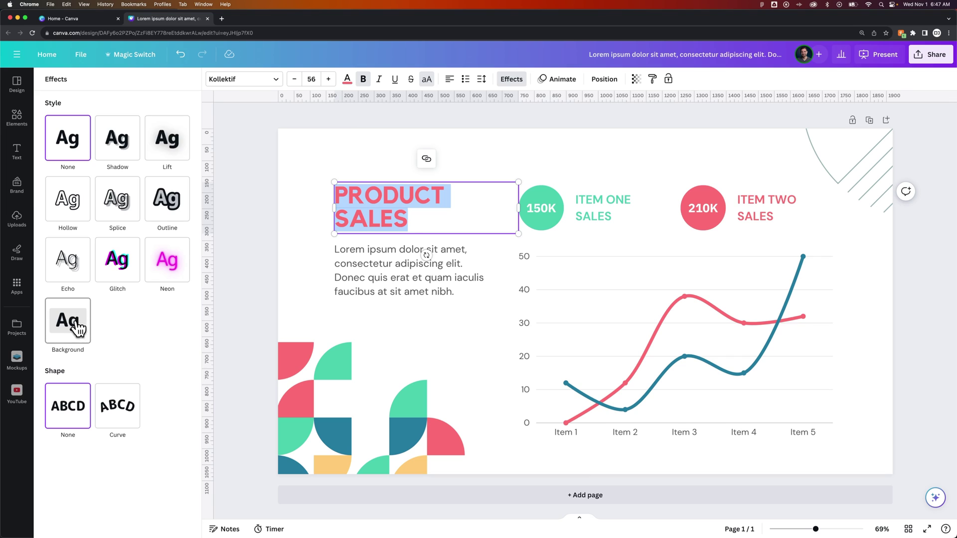
{"action": "left_click", "coordinate": [77, 327]}
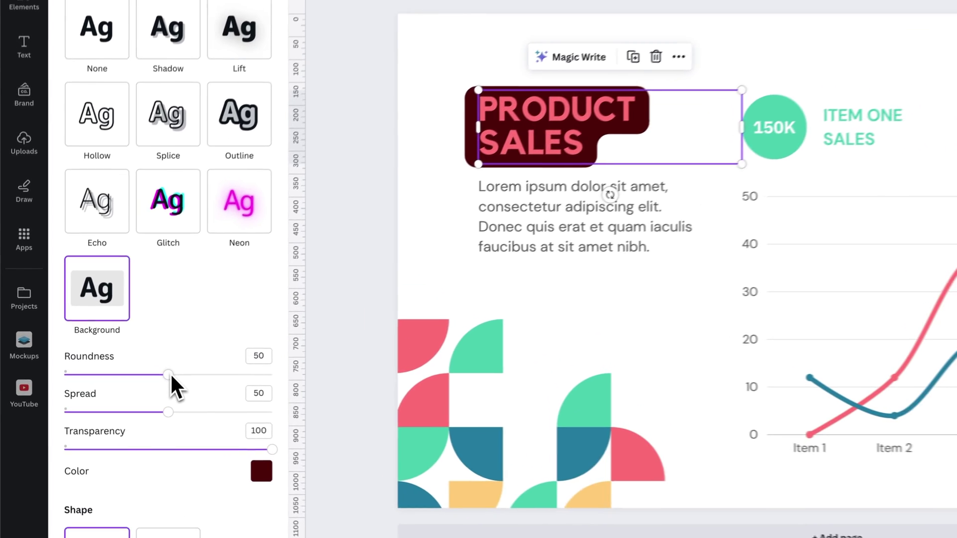
{"action": "mouse_move", "coordinate": [168, 411]}
{"action": "left_mouse_down"}
{"action": "mouse_move", "coordinate": [199, 414]}
{"action": "mouse_move", "coordinate": [160, 414]}
{"action": "mouse_move", "coordinate": [188, 414]}
{"action": "mouse_move", "coordinate": [174, 413]}
{"action": "left_mouse_up"}
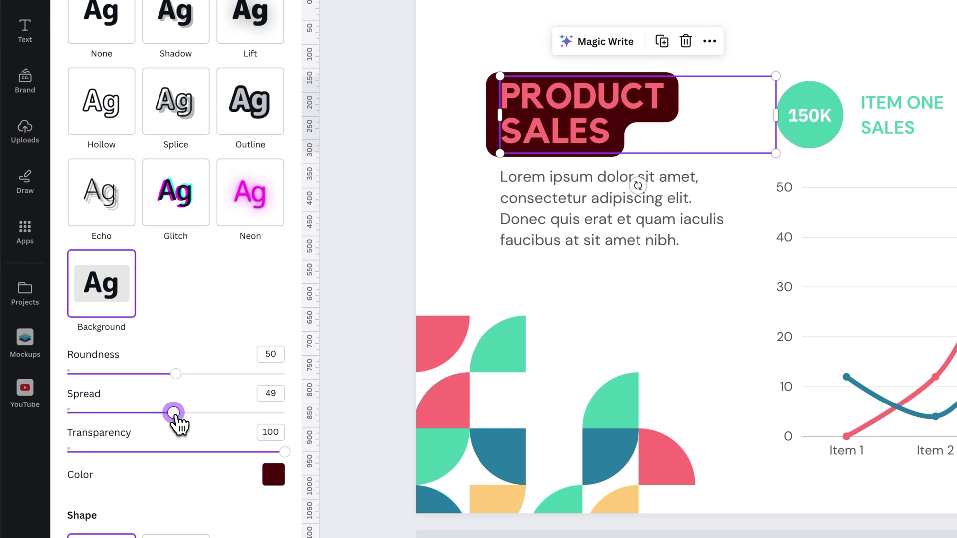
{"action": "left_click_drag", "start_coordinate": [284, 452], "coordinate": [305, 459]}
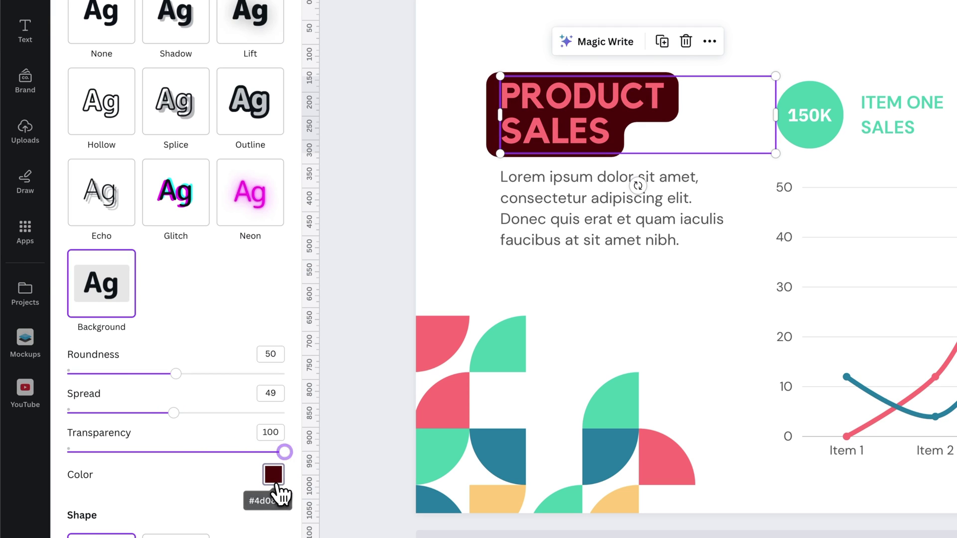
{"action": "left_click", "coordinate": [273, 476]}
{"action": "left_click", "coordinate": [94, 252]}
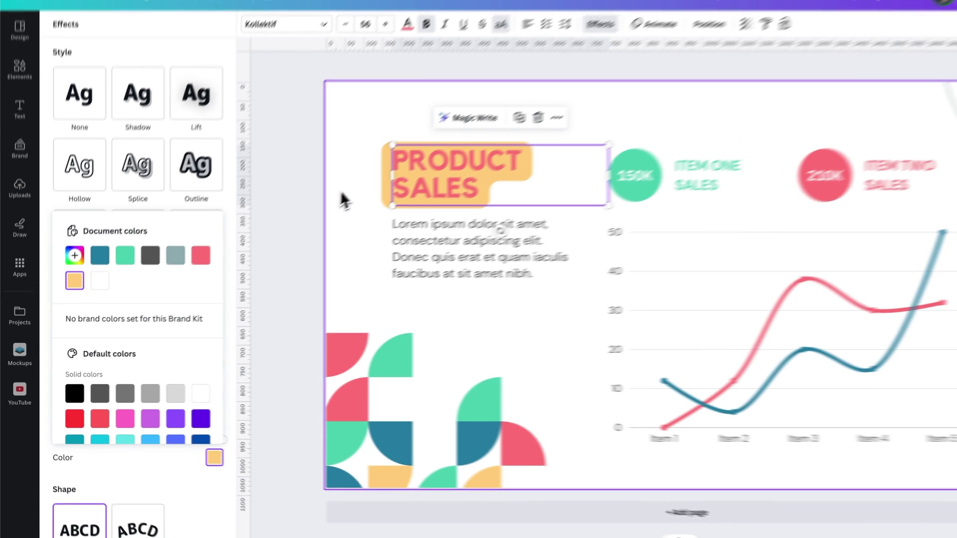
{"action": "left_click", "coordinate": [441, 140]}
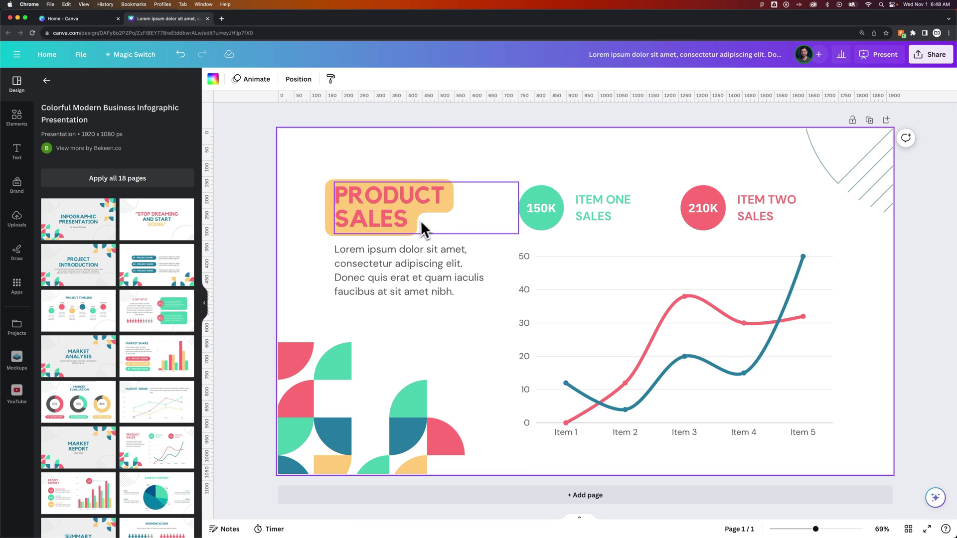
{"action": "left_click", "coordinate": [427, 203]}
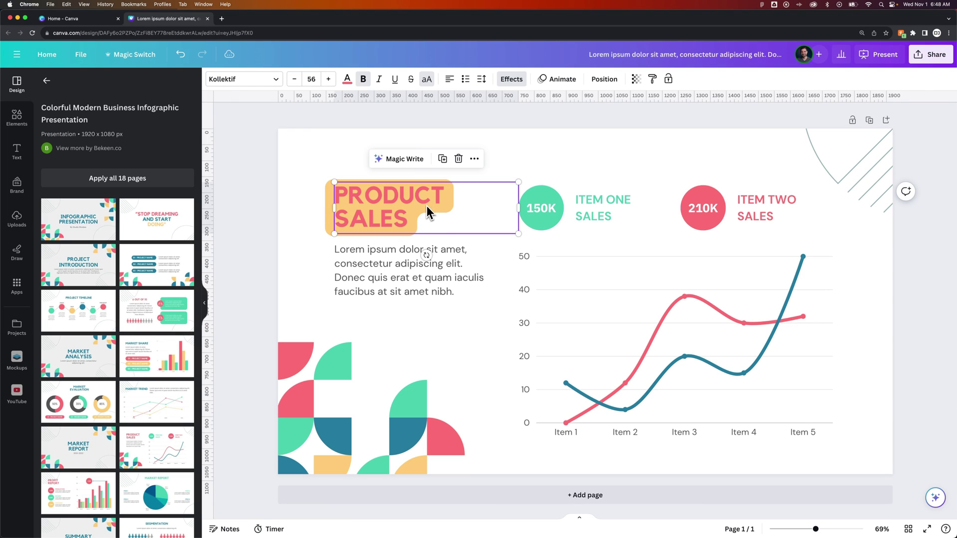
{"action": "left_click", "coordinate": [426, 205]}
{"action": "left_click_drag", "start_coordinate": [443, 197], "coordinate": [355, 198]}
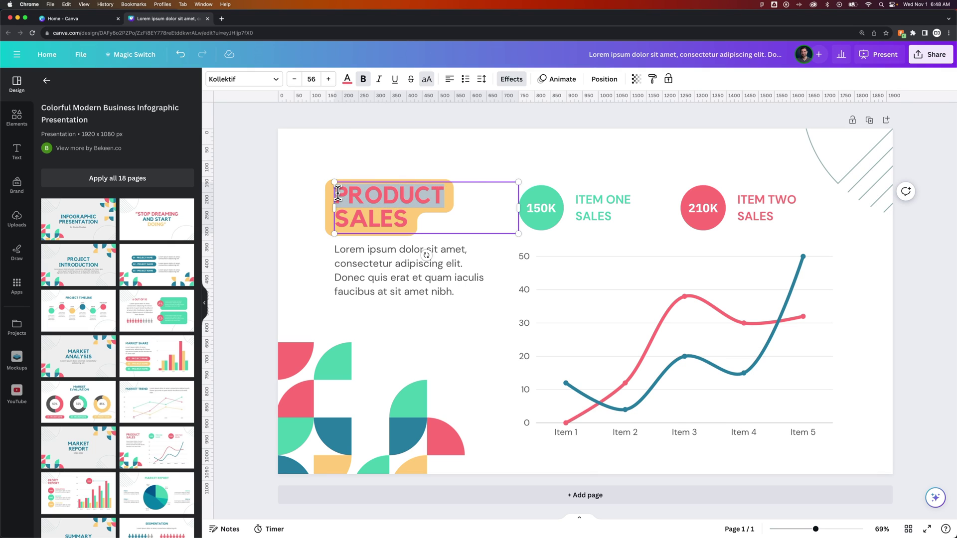
{"action": "left_click_drag", "start_coordinate": [338, 193], "coordinate": [337, 193]}
{"action": "left_click", "coordinate": [297, 204]}
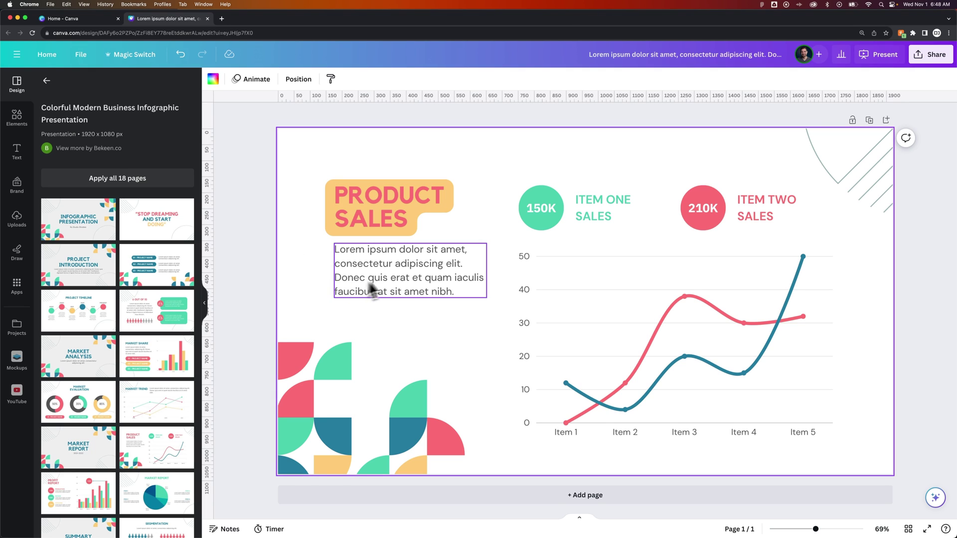
{"action": "double_click", "coordinate": [389, 284]}
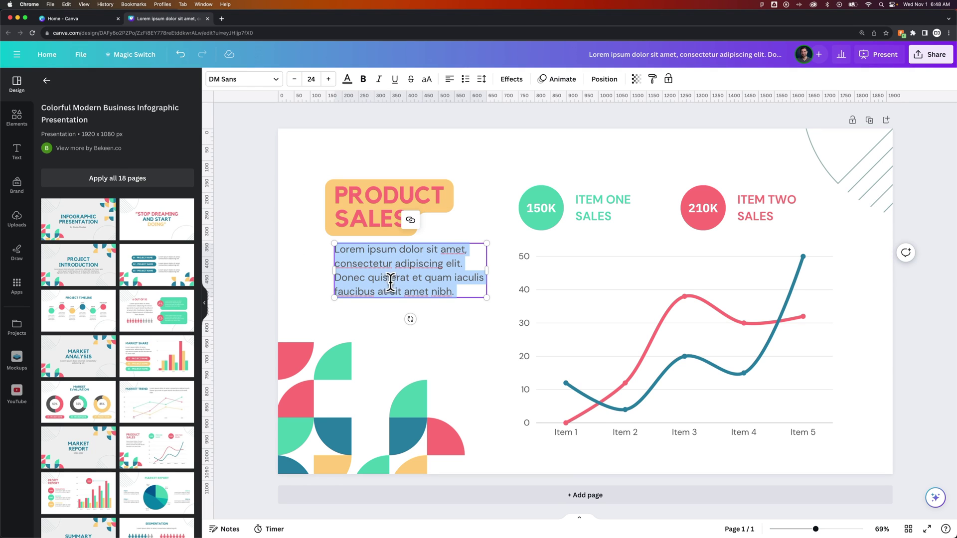
{"action": "left_click", "coordinate": [373, 259]}
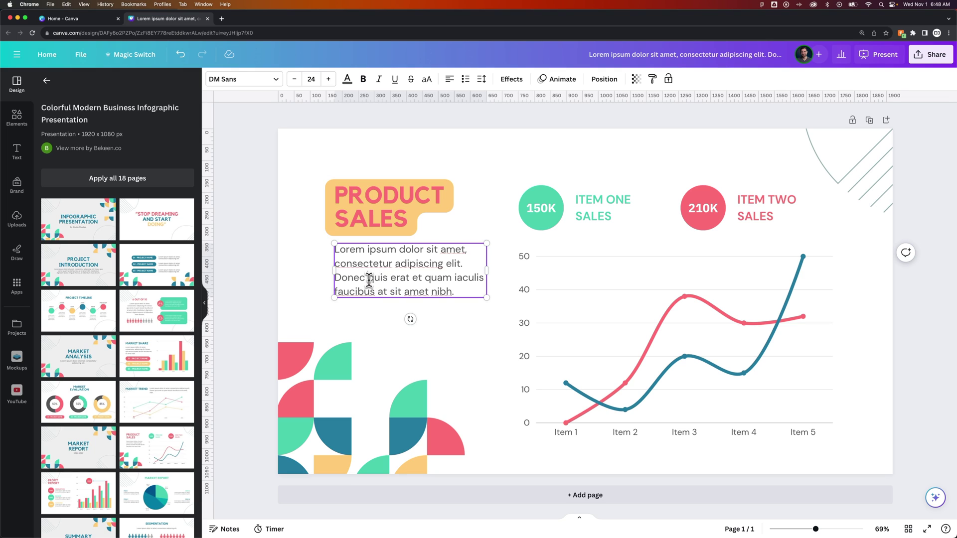
{"action": "left_click_drag", "start_coordinate": [370, 279], "coordinate": [452, 279]}
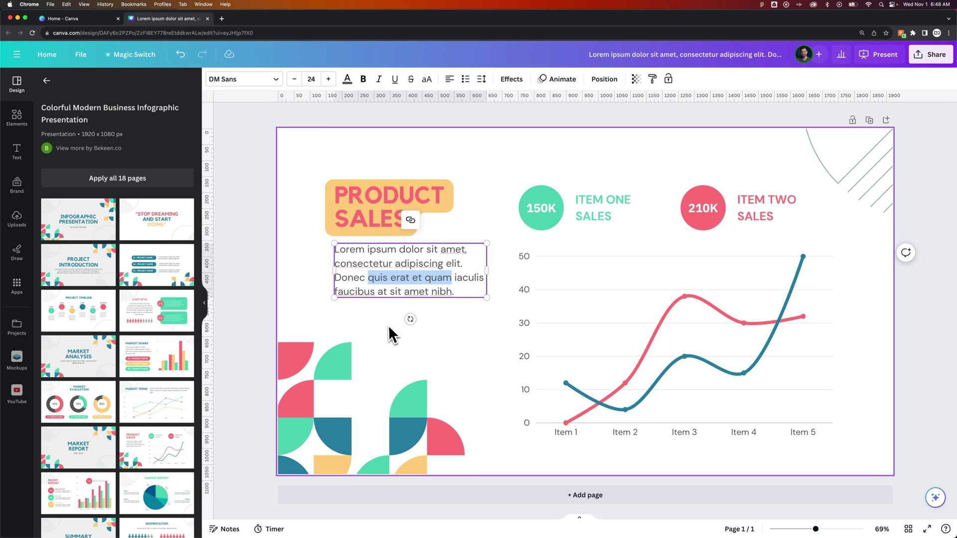
{"action": "left_click", "coordinate": [314, 277]}
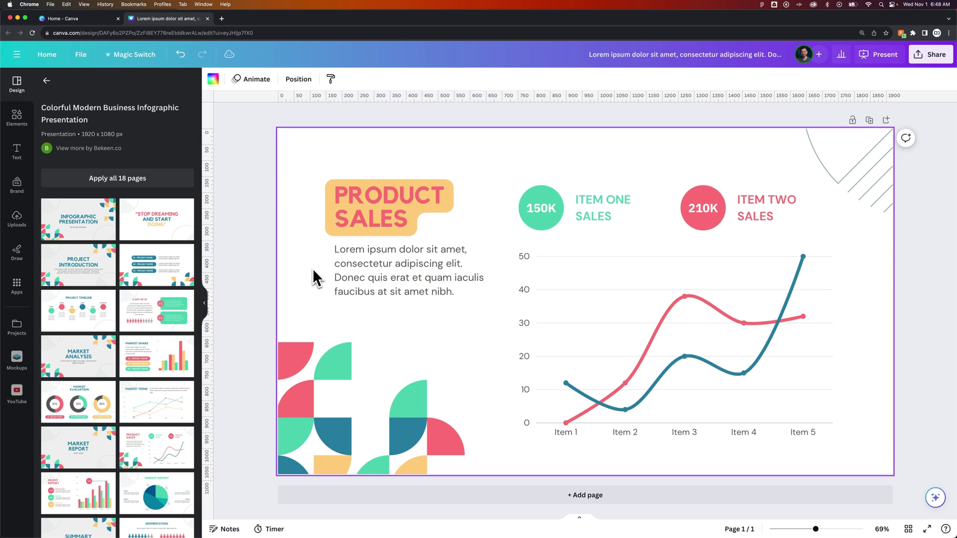
Search Elements for 'rounded rectangle' and show only the Shapes results.
{"action": "left_click", "coordinate": [17, 119]}
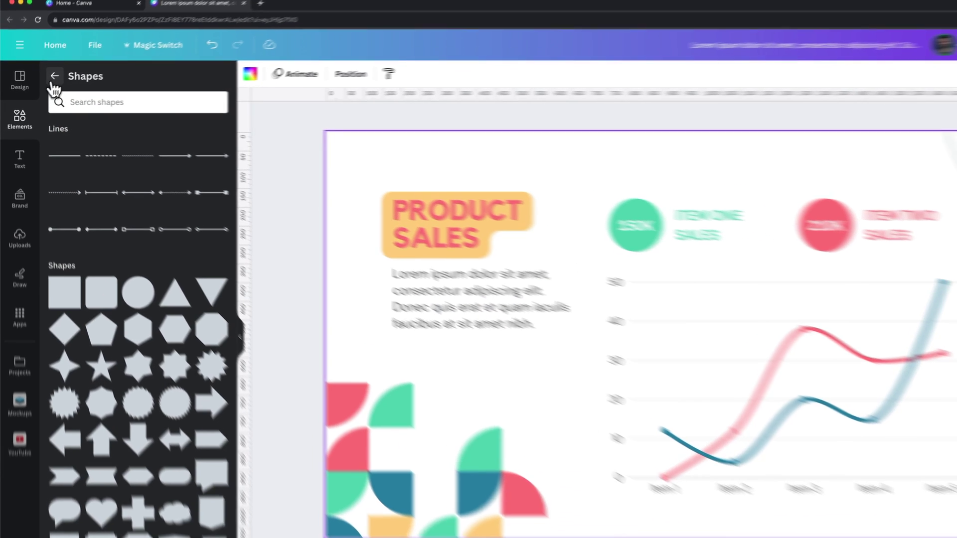
{"action": "left_click", "coordinate": [46, 81]}
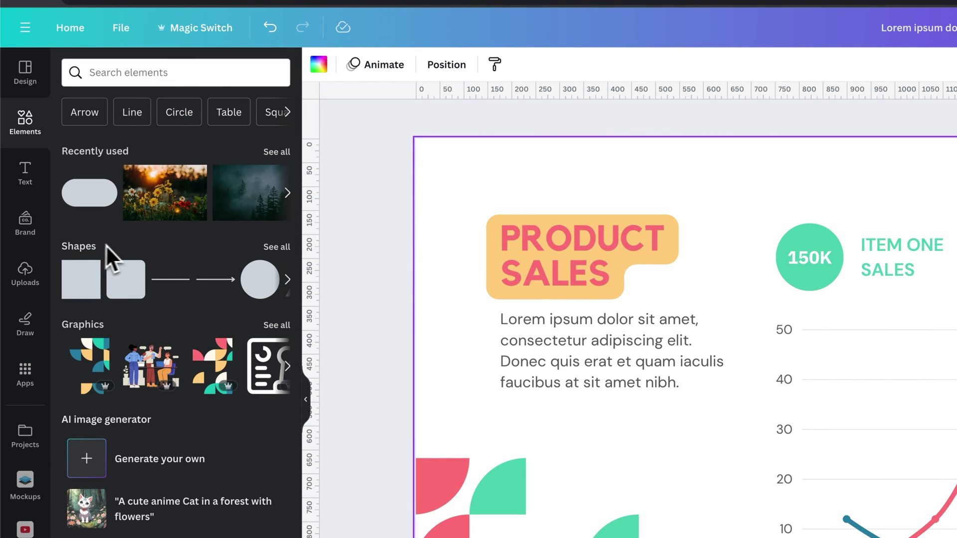
{"action": "left_click", "coordinate": [124, 74]}
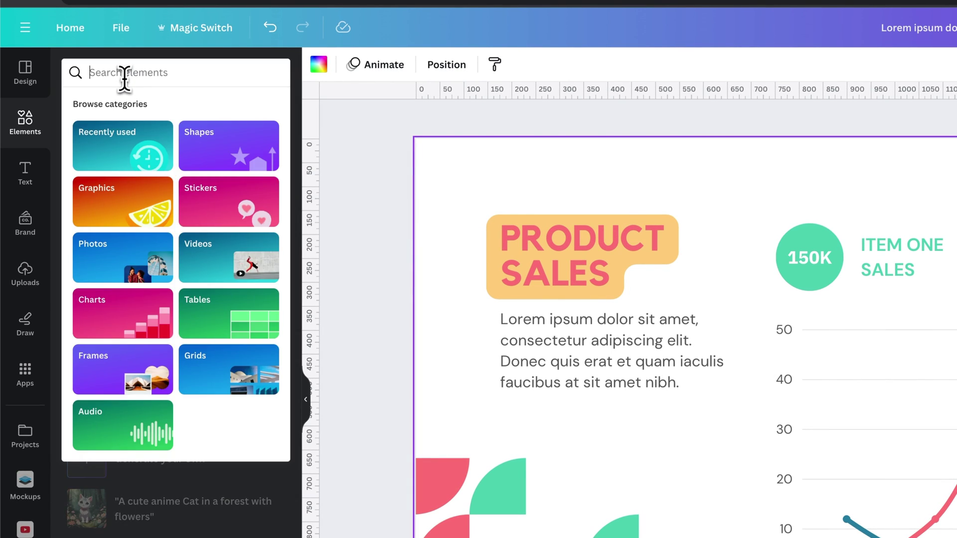
{"action": "type", "text": "rectang"}
{"action": "key", "text": "super+a"}
{"action": "type", "text": "rounde"}
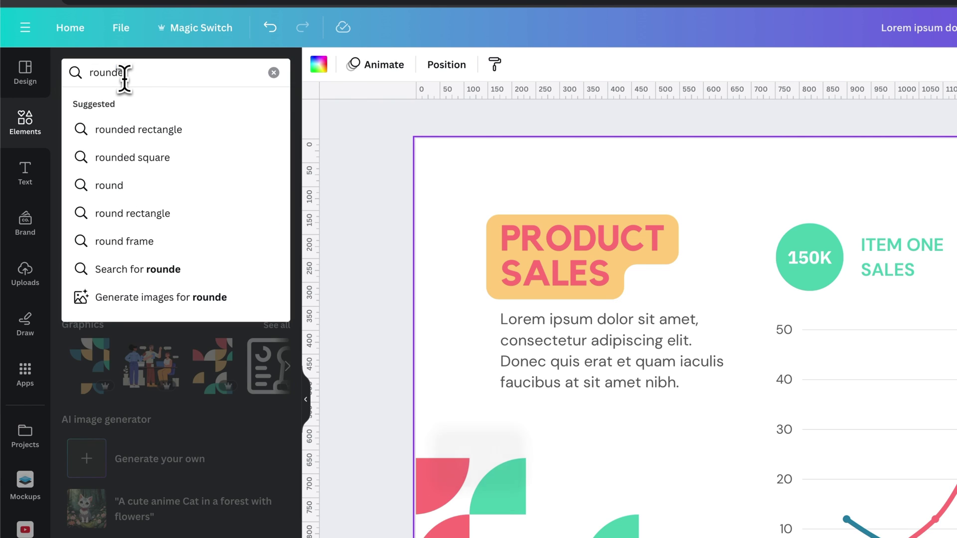
{"action": "type", "text": "d"}
{"action": "left_click", "coordinate": [189, 130]}
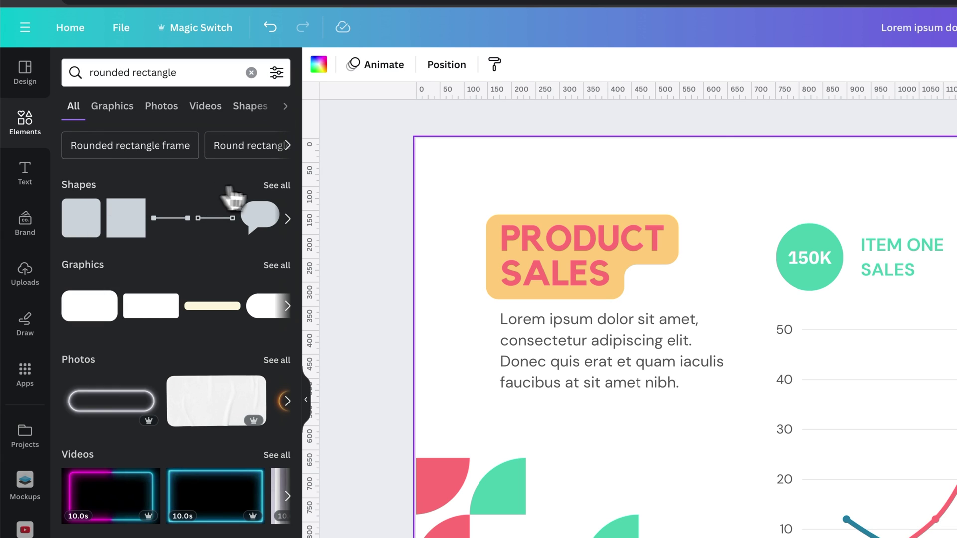
{"action": "left_click", "coordinate": [276, 186]}
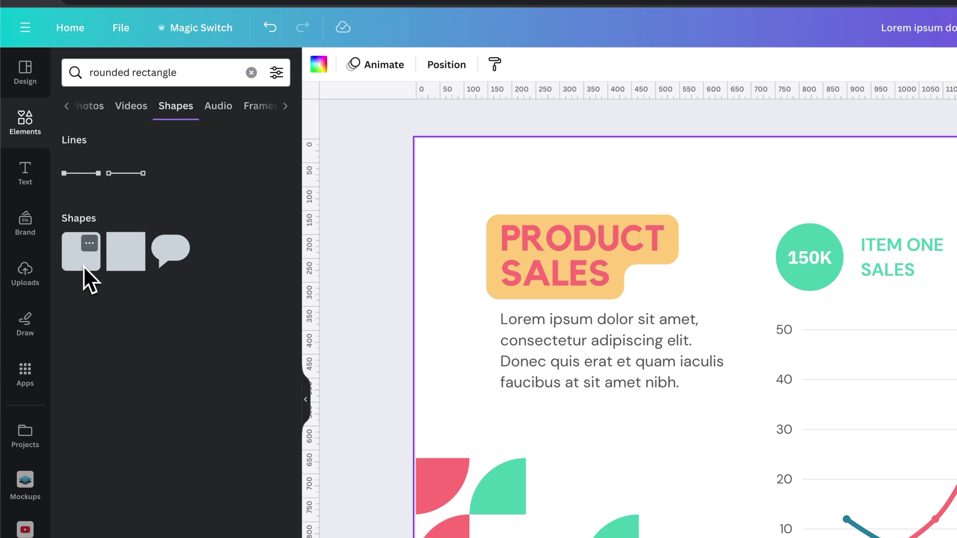
Place a teal rounded rectangle over 'quis erat et quam' and stretch it into a thin pill.
{"action": "left_click_drag", "start_coordinate": [83, 266], "coordinate": [573, 394]}
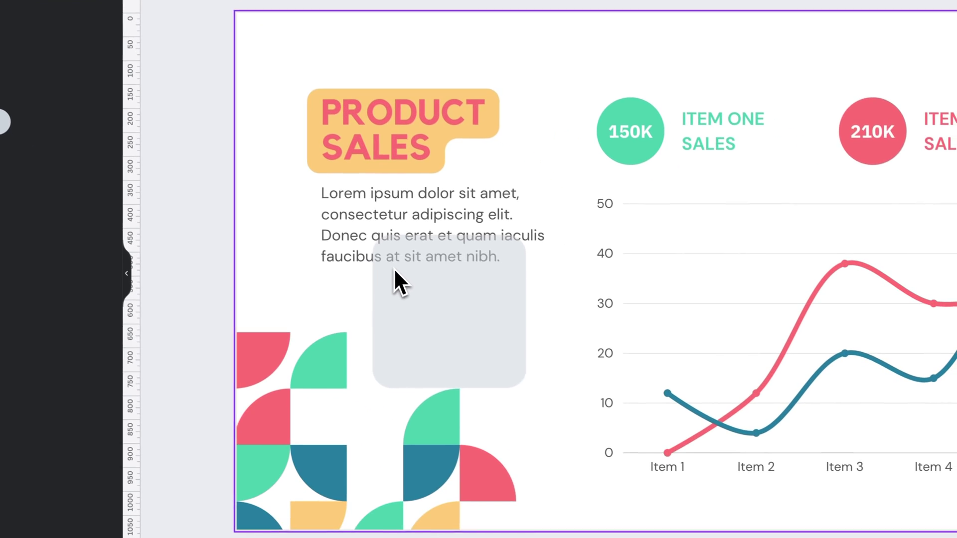
{"action": "left_click_drag", "start_coordinate": [394, 268], "coordinate": [395, 270]}
{"action": "left_click_drag", "start_coordinate": [491, 323], "coordinate": [495, 302]}
{"action": "left_click_drag", "start_coordinate": [532, 369], "coordinate": [498, 249]}
{"action": "left_click_drag", "start_coordinate": [376, 231], "coordinate": [365, 234]}
{"action": "left_click_drag", "start_coordinate": [431, 216], "coordinate": [429, 242]}
{"action": "left_click", "coordinate": [548, 289]}
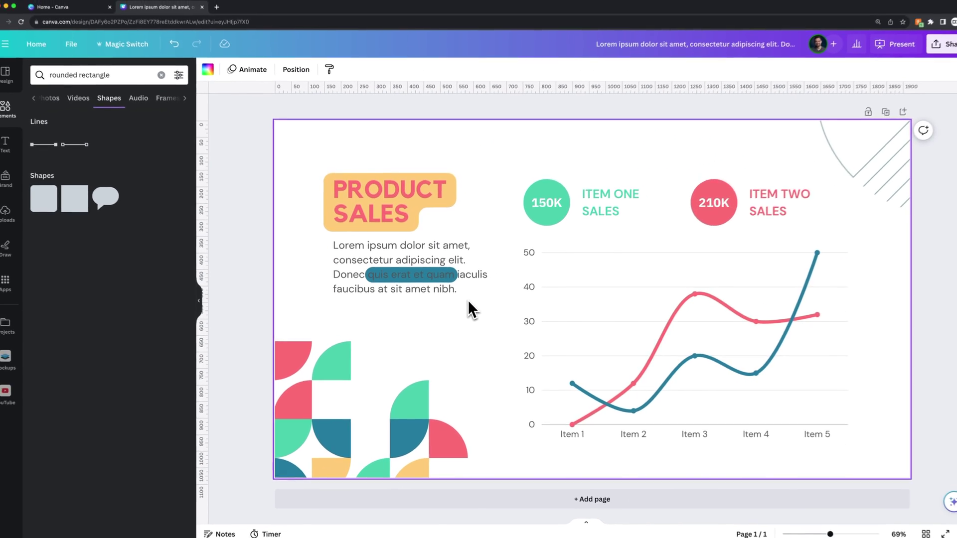
Trim the teal pill's left and right edges to fit the phrase, about 274 × 47.
{"action": "key", "text": "super+equal"}
{"action": "key", "text": "super+equal"}
{"action": "key", "text": "super+equal"}
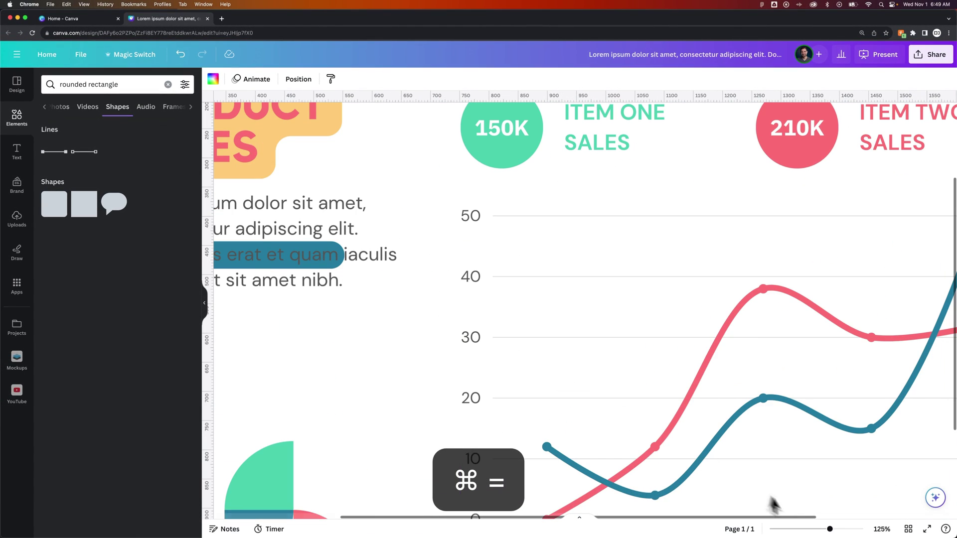
{"action": "left_click", "coordinate": [386, 310]}
{"action": "scroll", "coordinate": [322, 274], "scroll_direction": "left", "scroll_amount": 5}
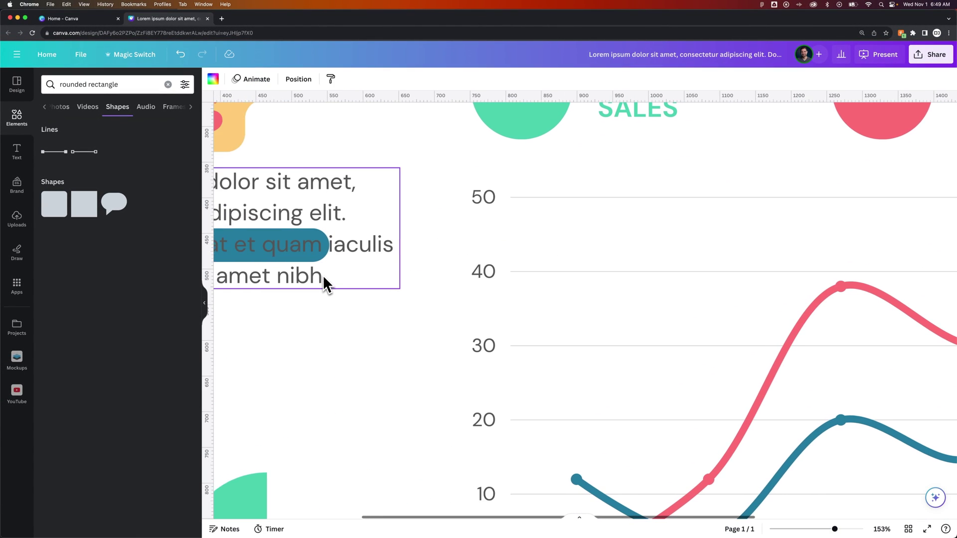
{"action": "scroll", "coordinate": [322, 273], "scroll_direction": "left", "scroll_amount": 3}
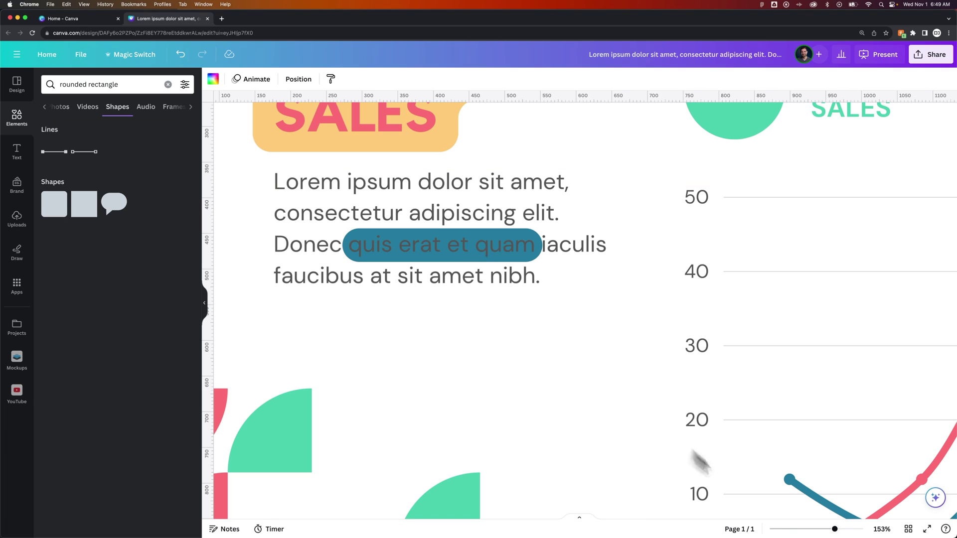
{"action": "left_click", "coordinate": [493, 258]}
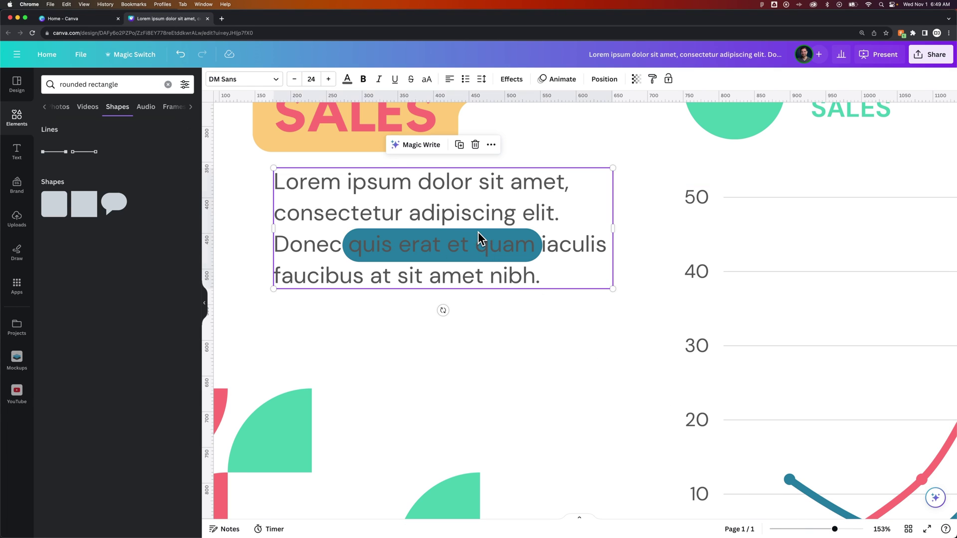
{"action": "left_click_drag", "start_coordinate": [550, 323], "coordinate": [408, 215]}
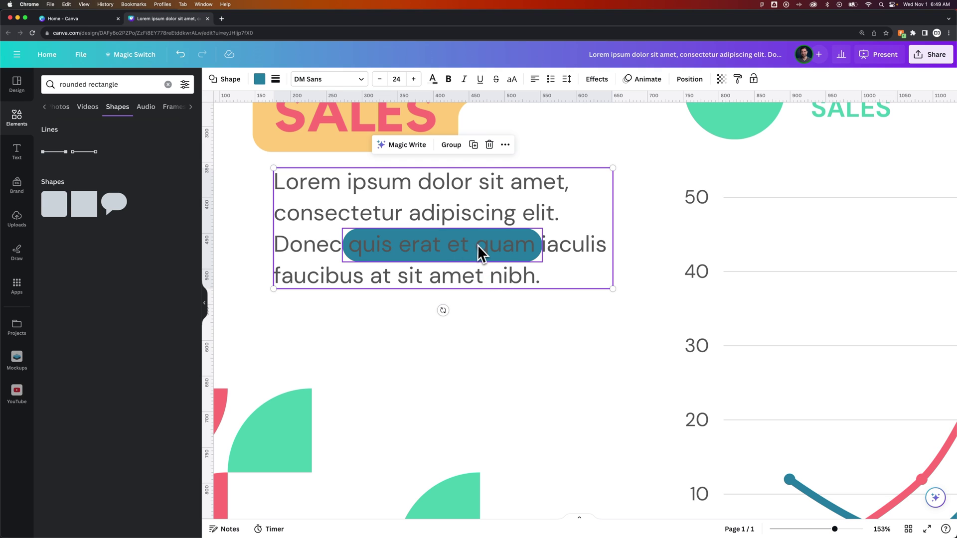
{"action": "left_click", "coordinate": [541, 321]}
{"action": "left_click_drag", "start_coordinate": [537, 319], "coordinate": [447, 229]}
{"action": "left_click", "coordinate": [486, 183], "text": "shift"}
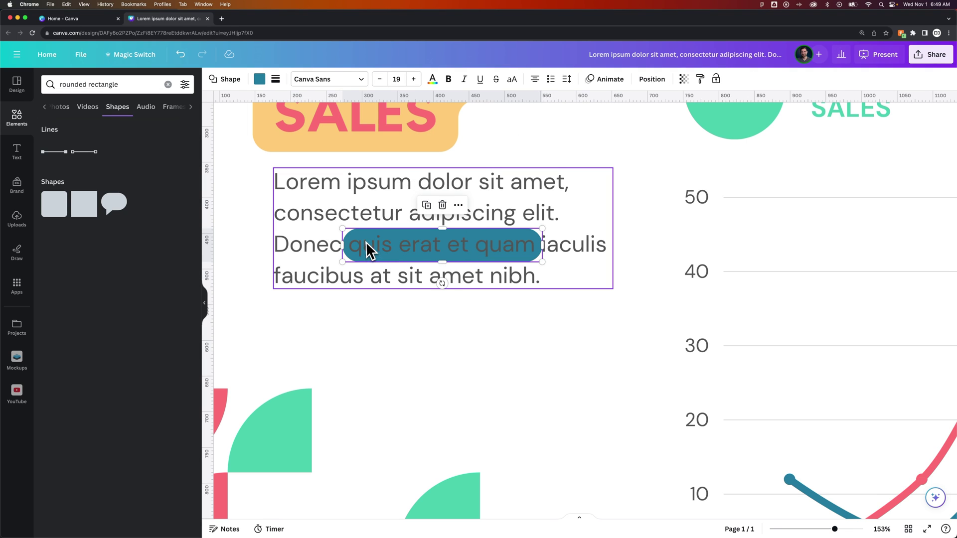
{"action": "left_click_drag", "start_coordinate": [342, 245], "coordinate": [344, 245]}
{"action": "left_click_drag", "start_coordinate": [542, 245], "coordinate": [536, 245]}
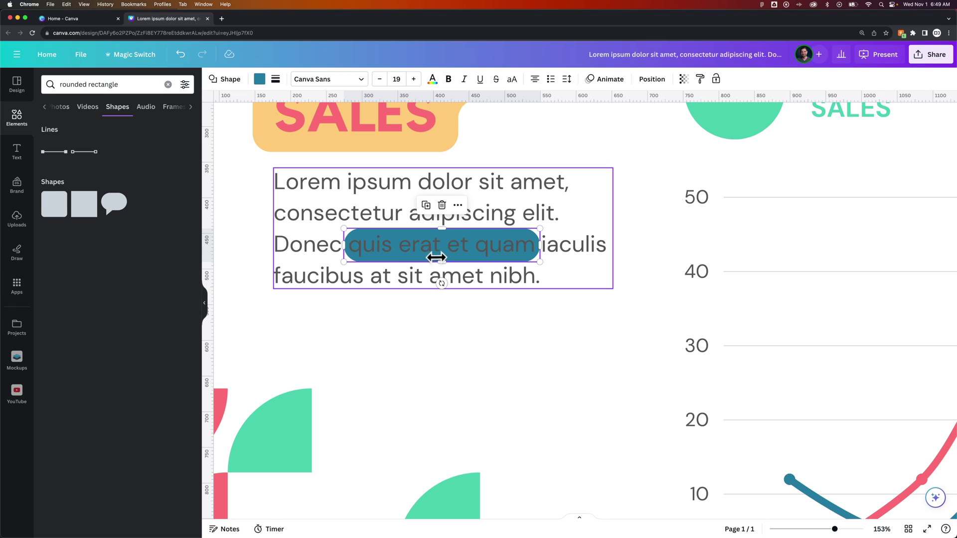
Recolour the pill to the heading's soft yellow #ffcb77, then select the paragraph.
{"action": "left_click", "coordinate": [260, 80]}
{"action": "left_click", "coordinate": [80, 162]}
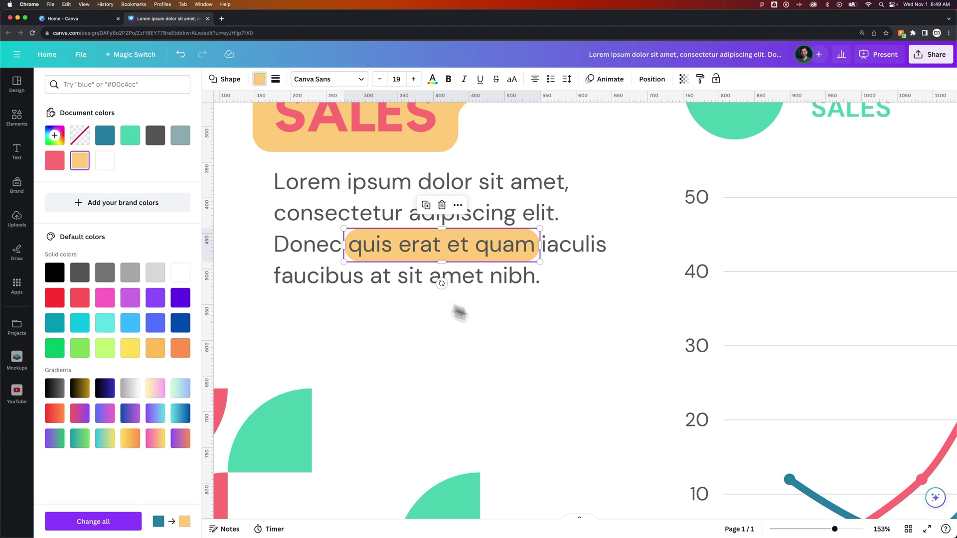
{"action": "left_click", "coordinate": [498, 321]}
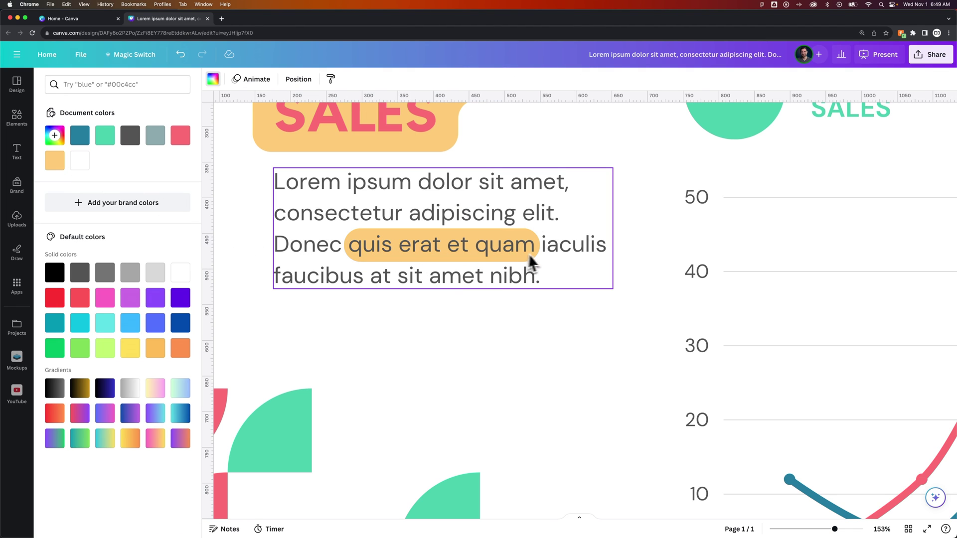
{"action": "left_click_drag", "start_coordinate": [536, 319], "coordinate": [506, 243]}
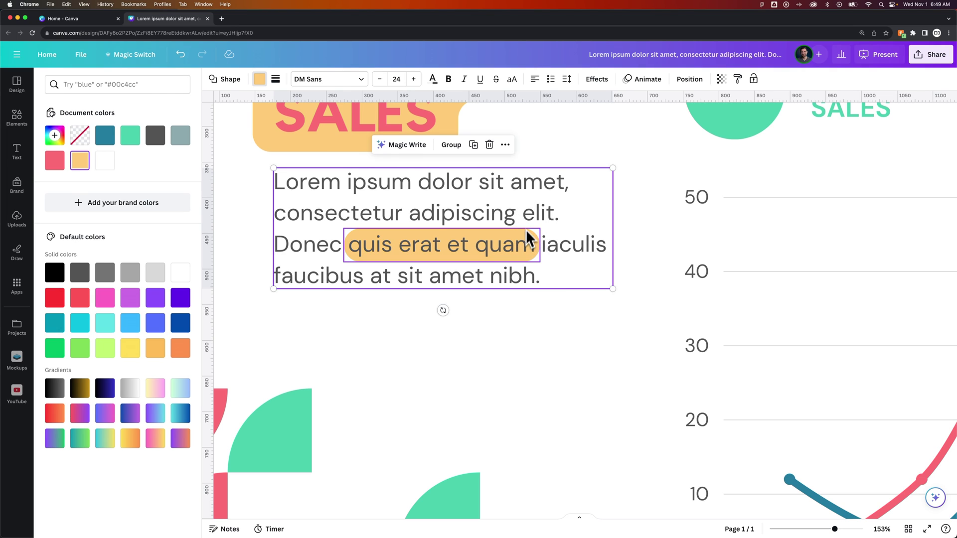
{"action": "left_click", "coordinate": [545, 271]}
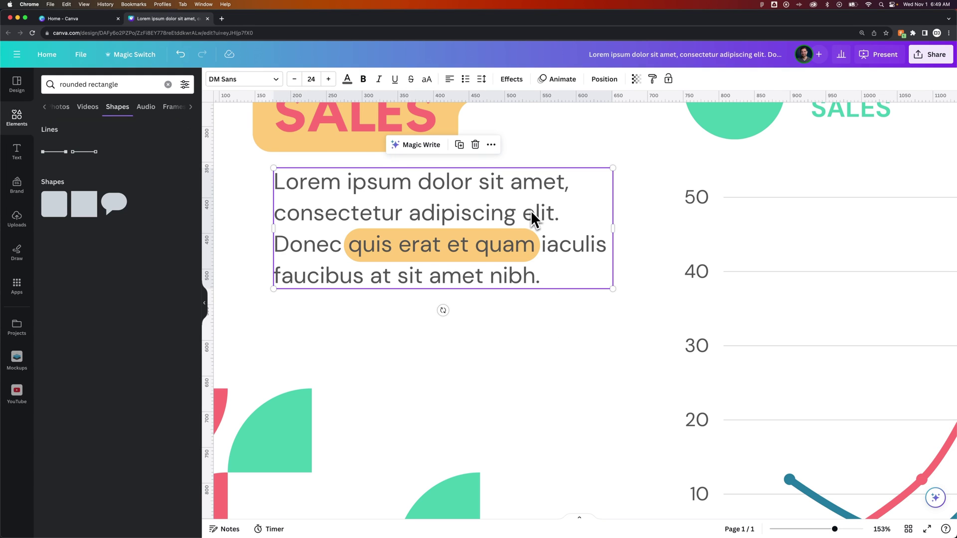
Show the slide's layers from the paragraph text box's Layer menu.
{"action": "right_click", "coordinate": [546, 214]}
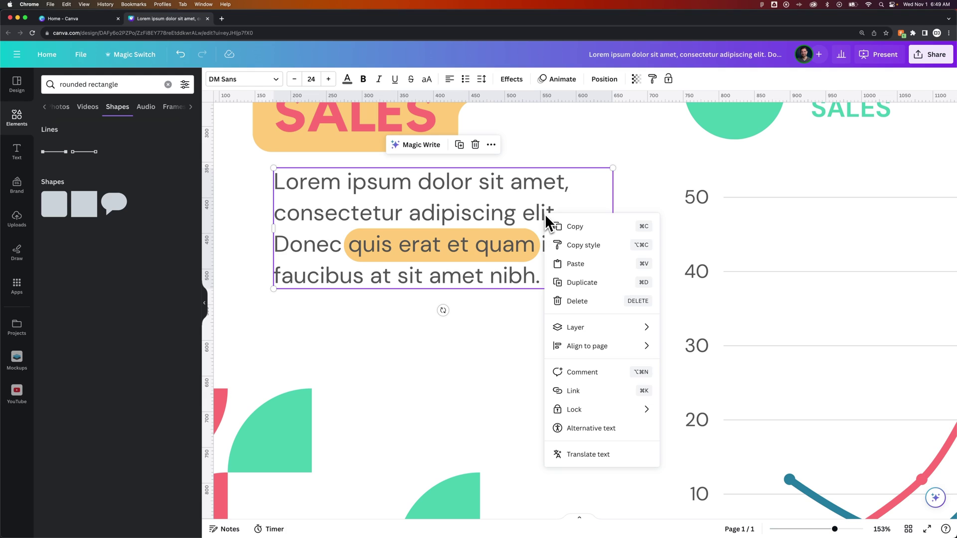
{"action": "mouse_move", "coordinate": [596, 345]}
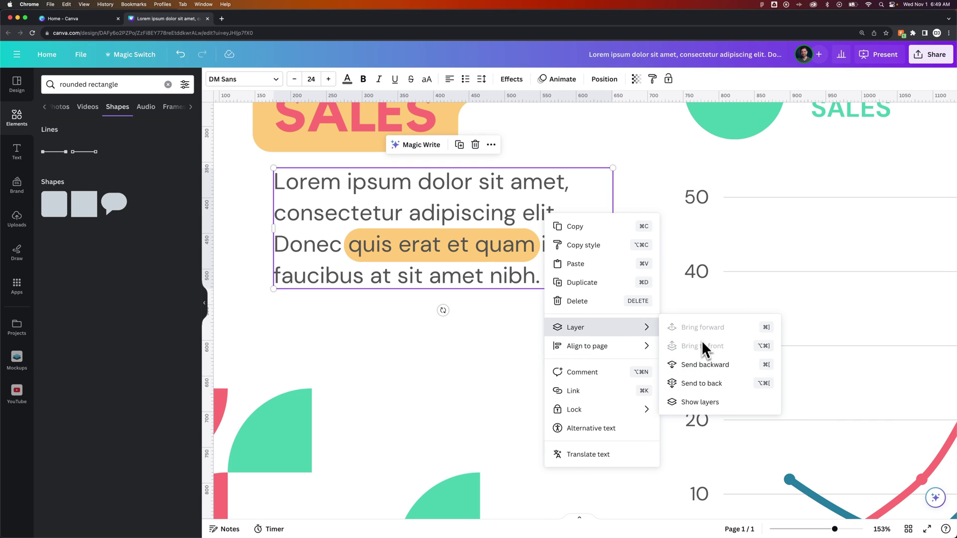
{"action": "left_click", "coordinate": [706, 411]}
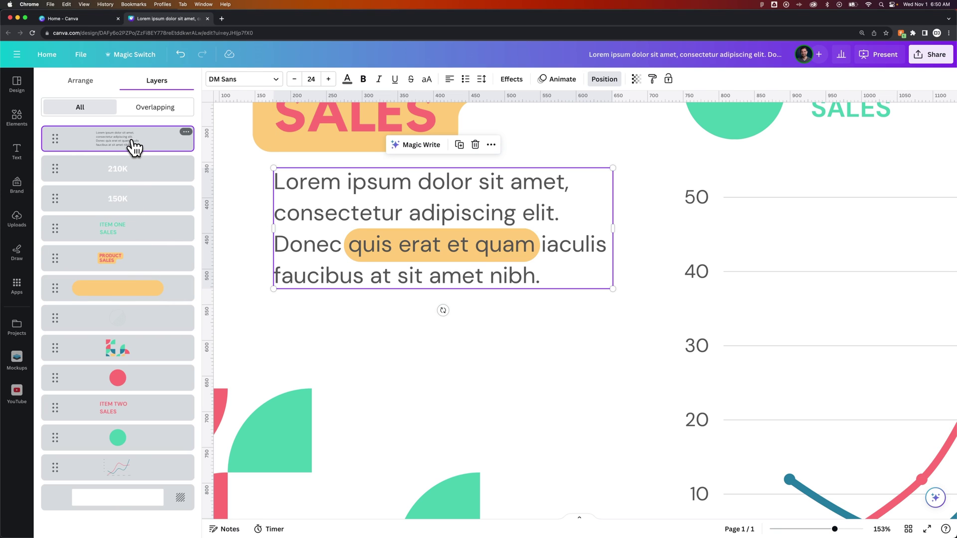
Move the yellow pill below the paragraph layer, leaving its transparency at 100.
{"action": "left_click", "coordinate": [139, 290]}
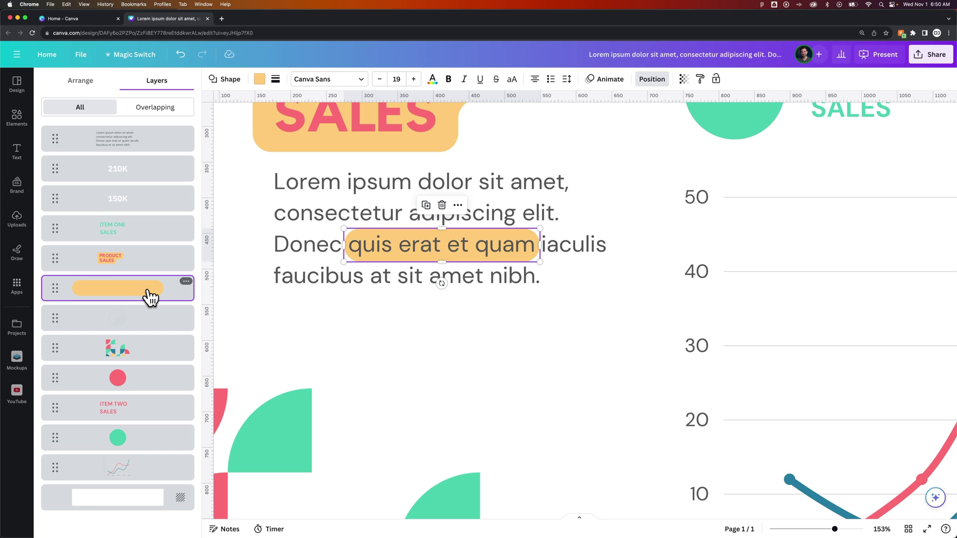
{"action": "left_click_drag", "start_coordinate": [137, 295], "coordinate": [130, 128]}
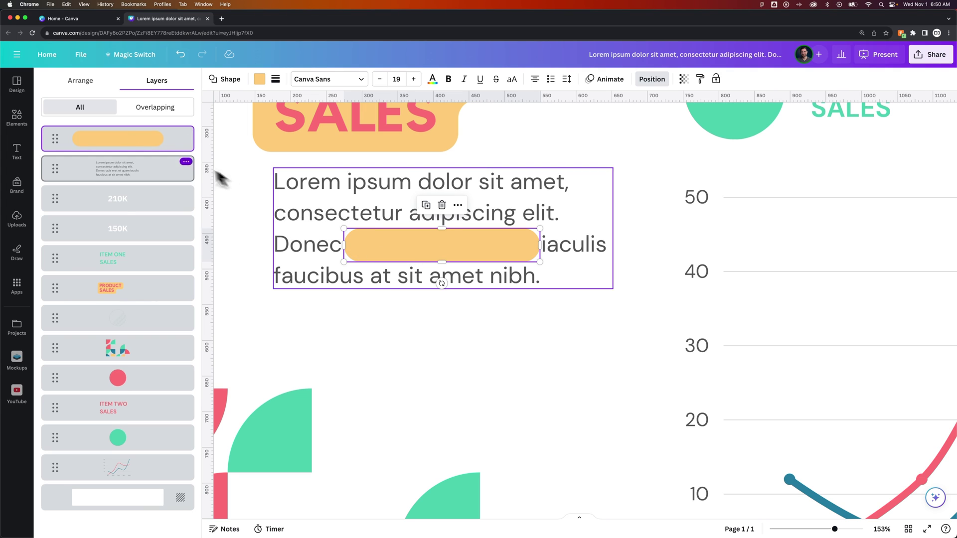
{"action": "left_click_drag", "start_coordinate": [152, 147], "coordinate": [141, 189]}
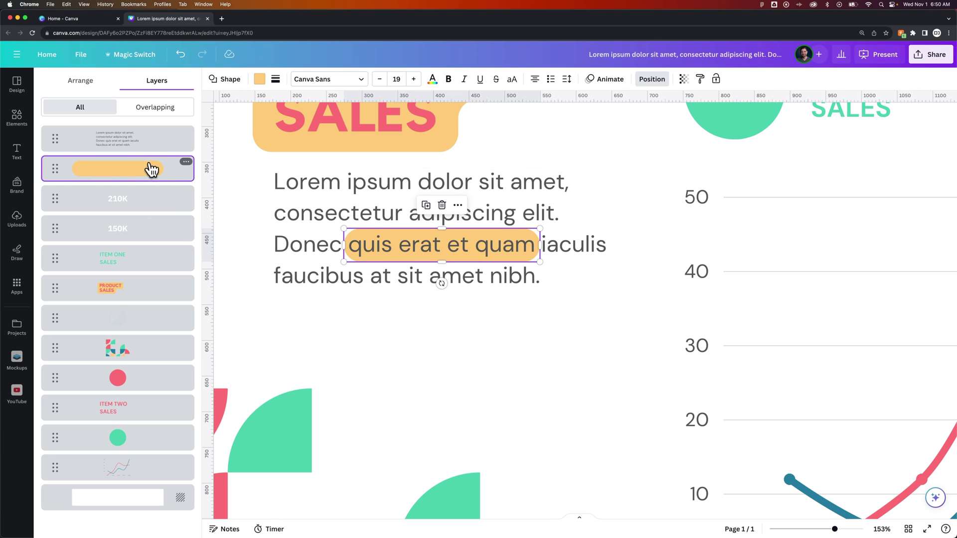
{"action": "left_click_drag", "start_coordinate": [150, 166], "coordinate": [145, 131]}
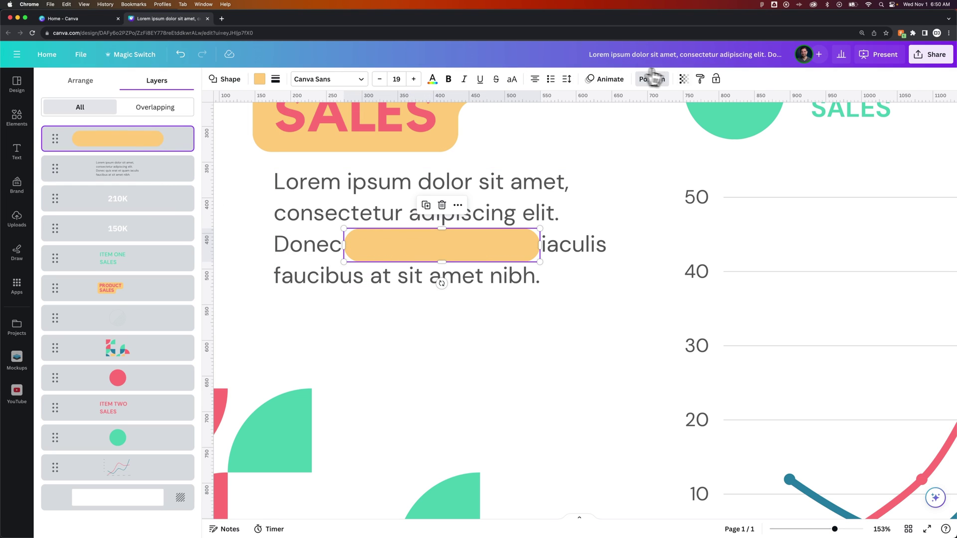
{"action": "left_click", "coordinate": [683, 79]}
{"action": "left_click_drag", "start_coordinate": [673, 117], "coordinate": [624, 121]}
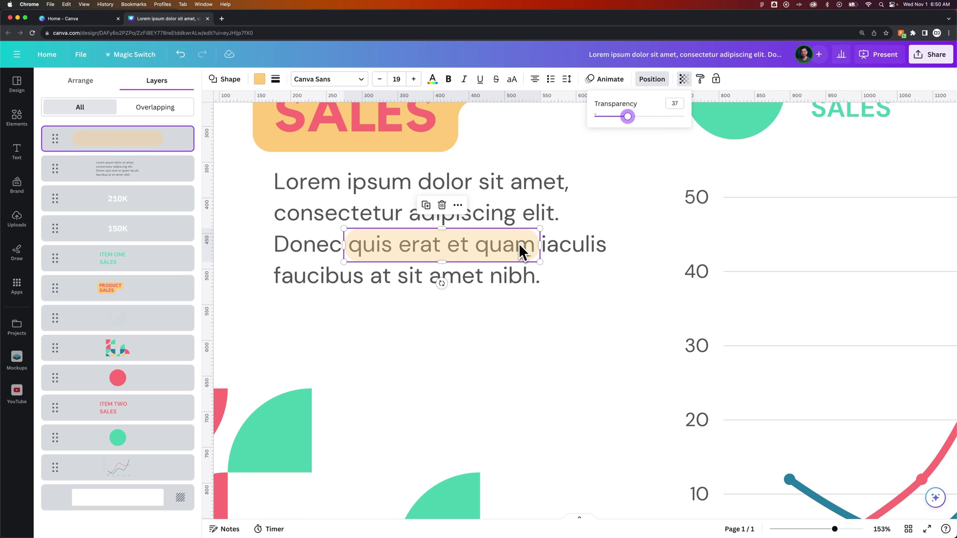
{"action": "left_click_drag", "start_coordinate": [628, 116], "coordinate": [687, 120]}
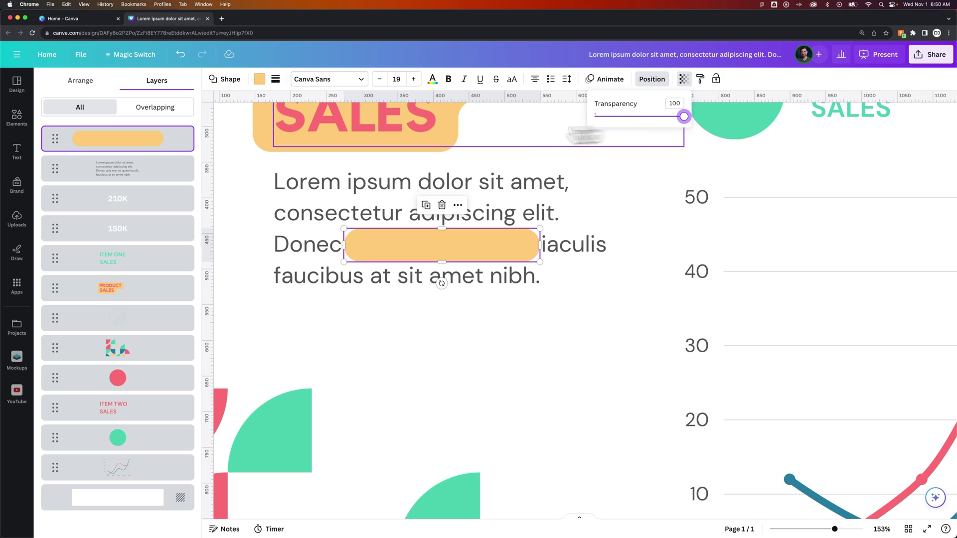
{"action": "left_click", "coordinate": [115, 149]}
{"action": "left_click_drag", "start_coordinate": [115, 149], "coordinate": [107, 177]}
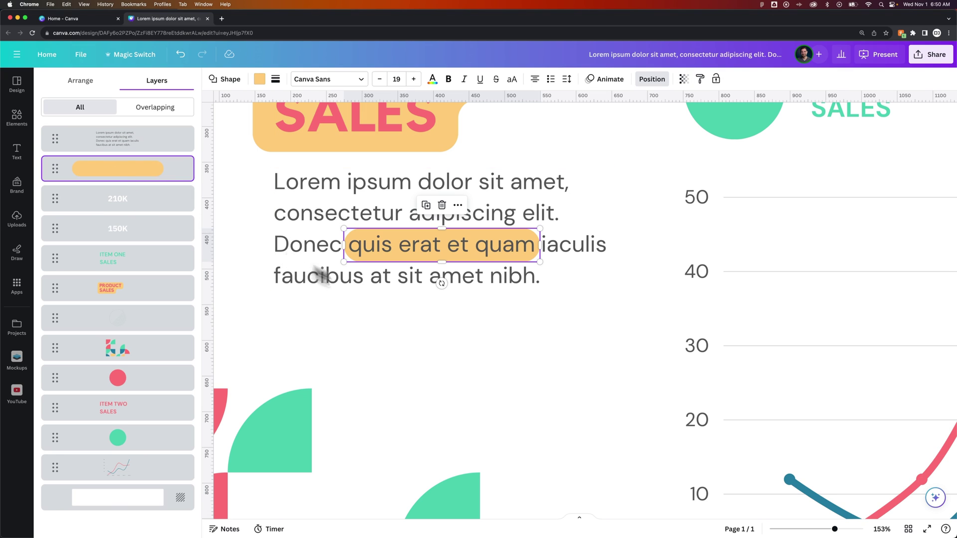
{"action": "left_click", "coordinate": [344, 295]}
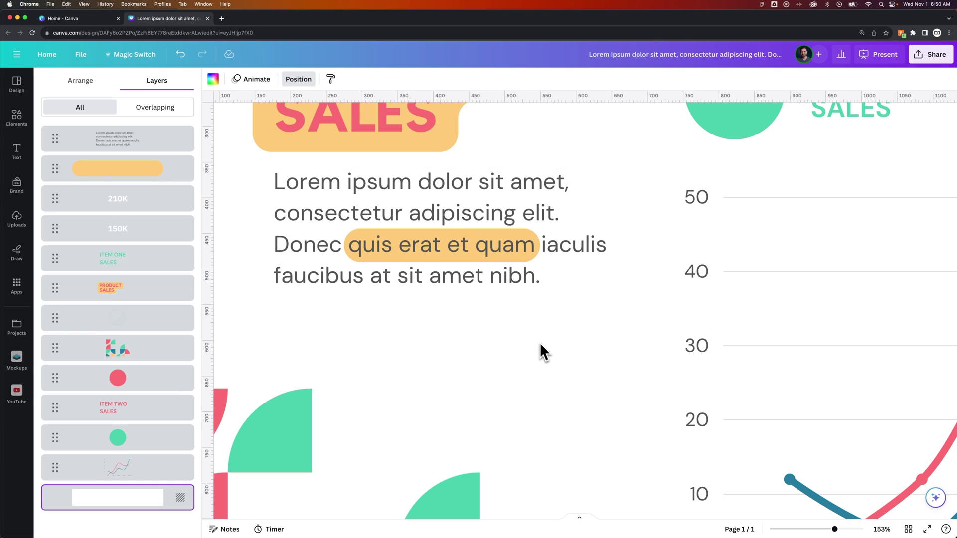
Zoom out to the full slide and check the heading and paragraph yellow highlights.
{"action": "key", "text": "super+minus"}
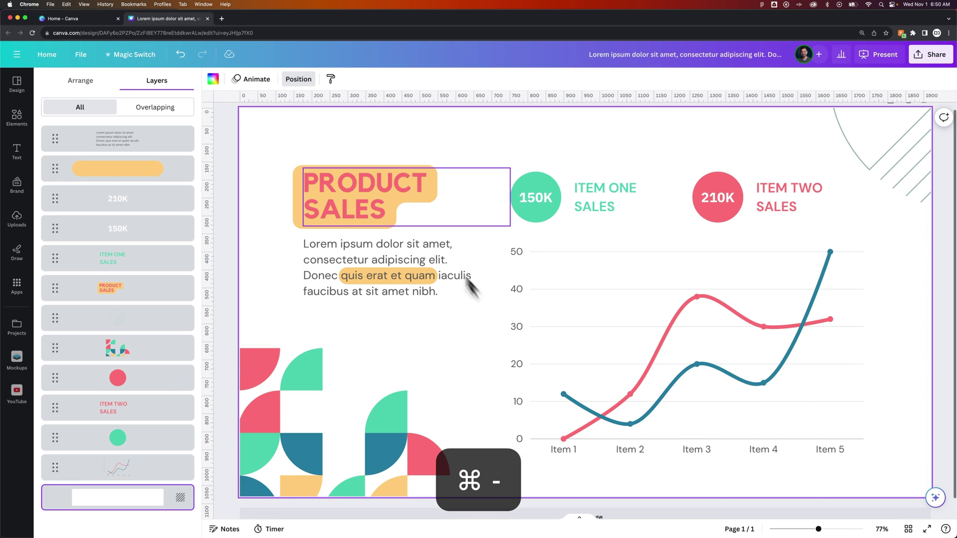
{"action": "left_click", "coordinate": [404, 197]}
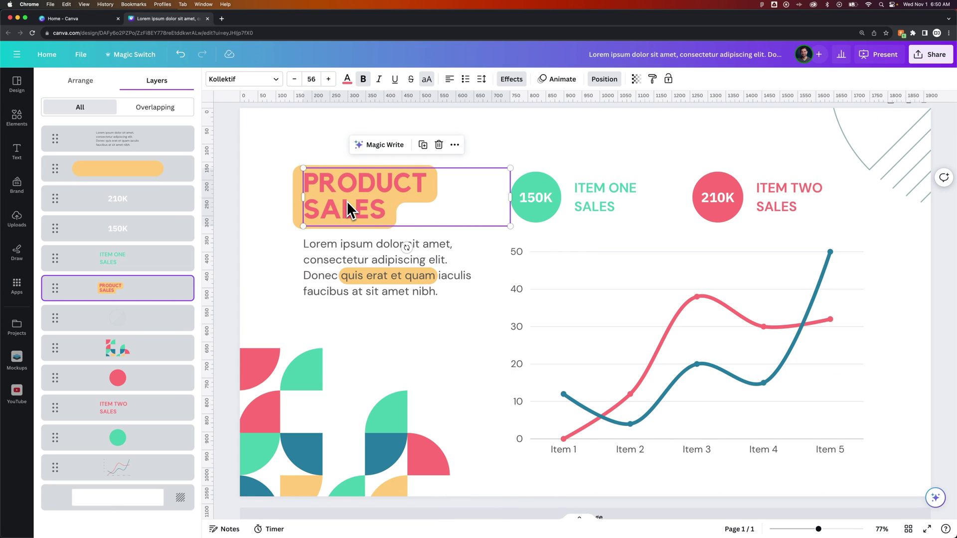
{"action": "left_click", "coordinate": [384, 280]}
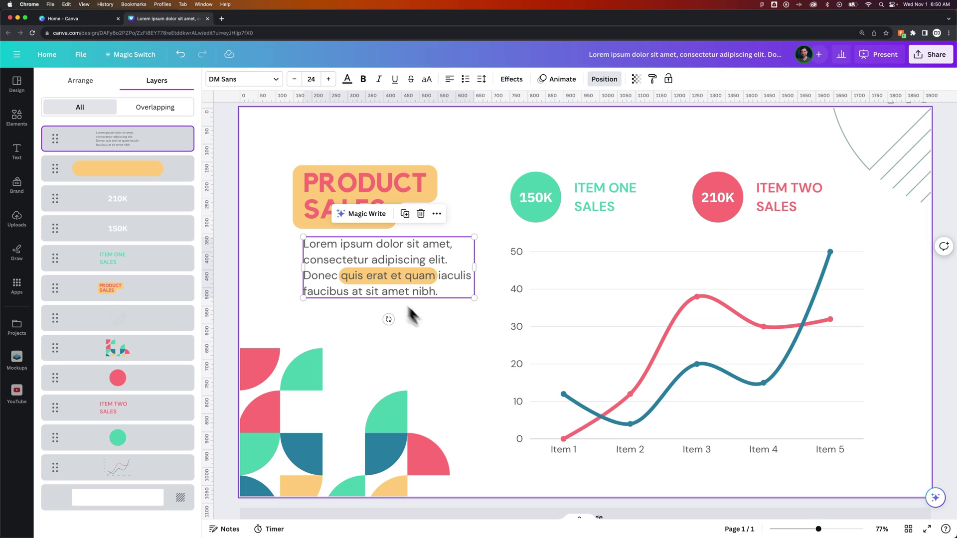
{"action": "left_click", "coordinate": [466, 340]}
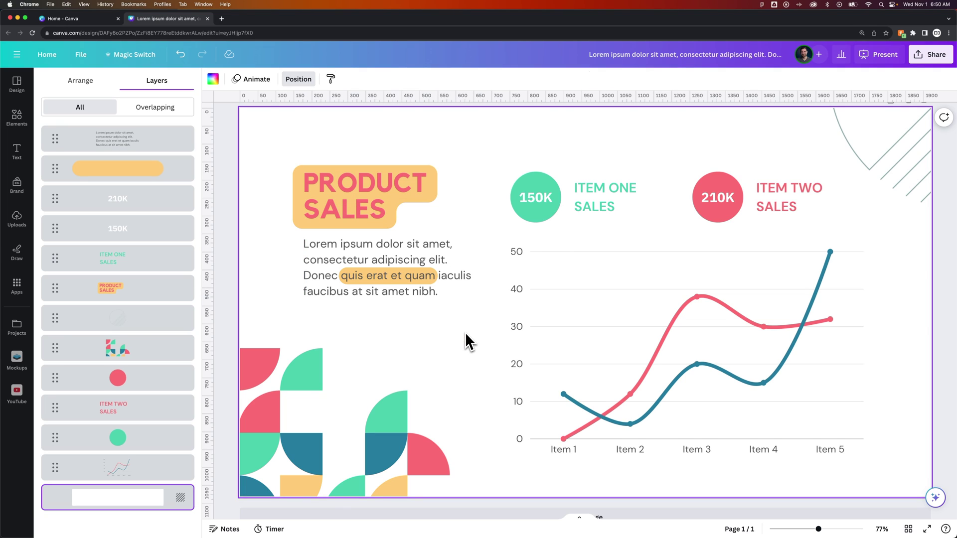